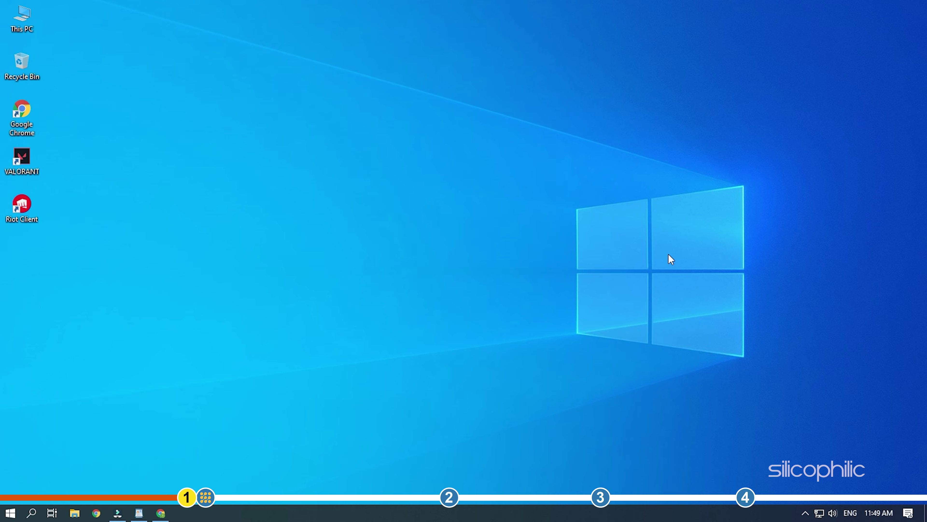
Search Google for 'direct x' and open Microsoft's DirectX End-User Runtime Web Installer page
{"action": "left_click", "coordinate": [160, 514]}
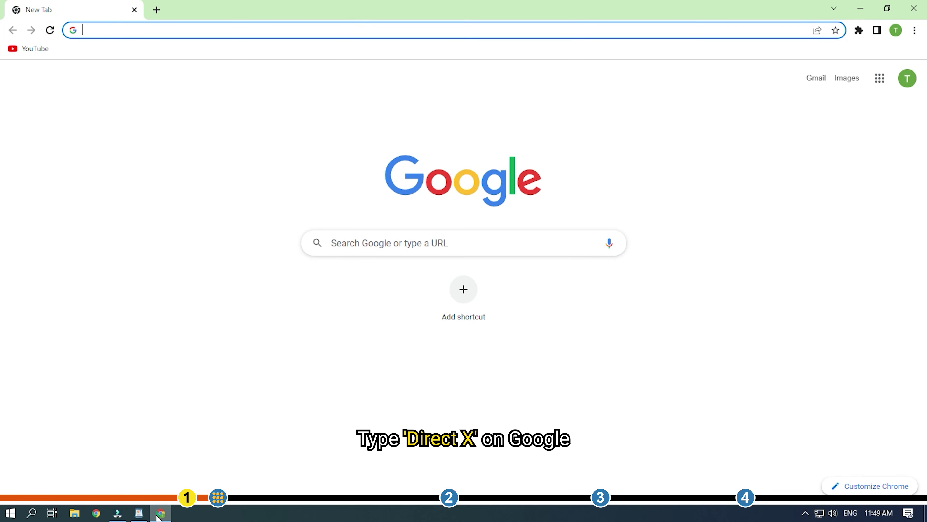
{"action": "type", "text": "direct x"}
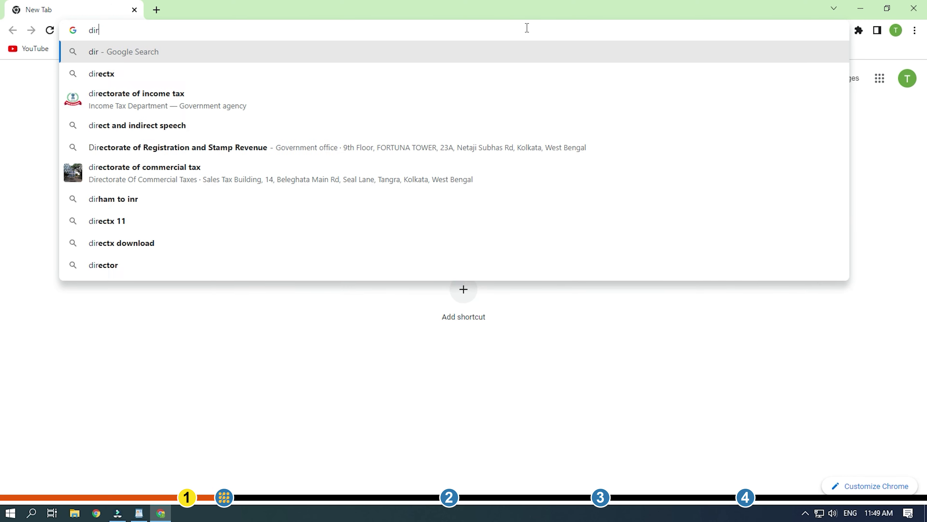
{"action": "key", "text": "Return"}
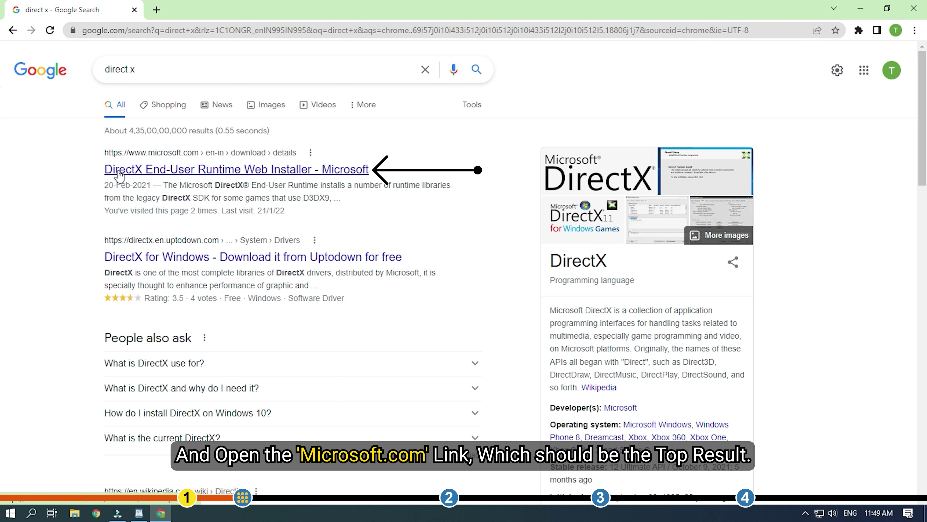
{"action": "left_click", "coordinate": [276, 176]}
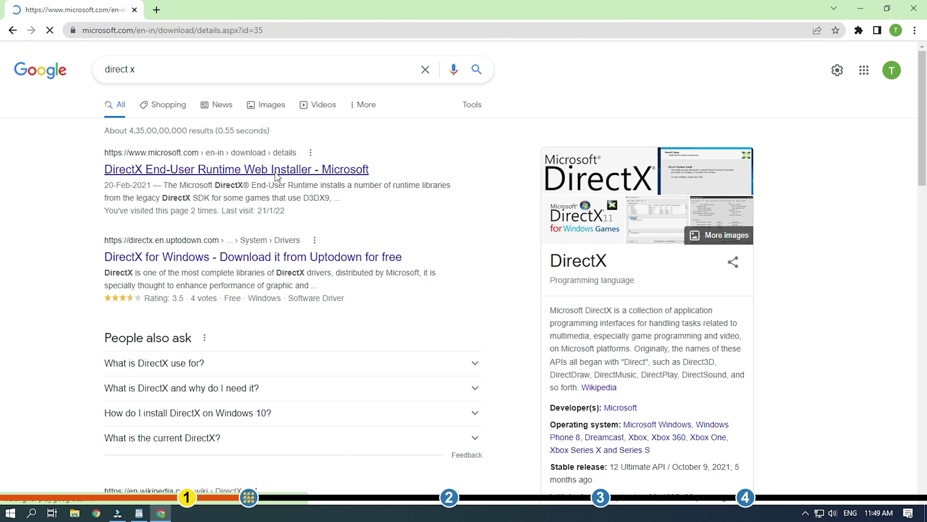
Download dxwebsetup.exe and bring up its options in the download bar
{"action": "scroll", "coordinate": [345, 174], "scroll_direction": "down", "scroll_amount": 5}
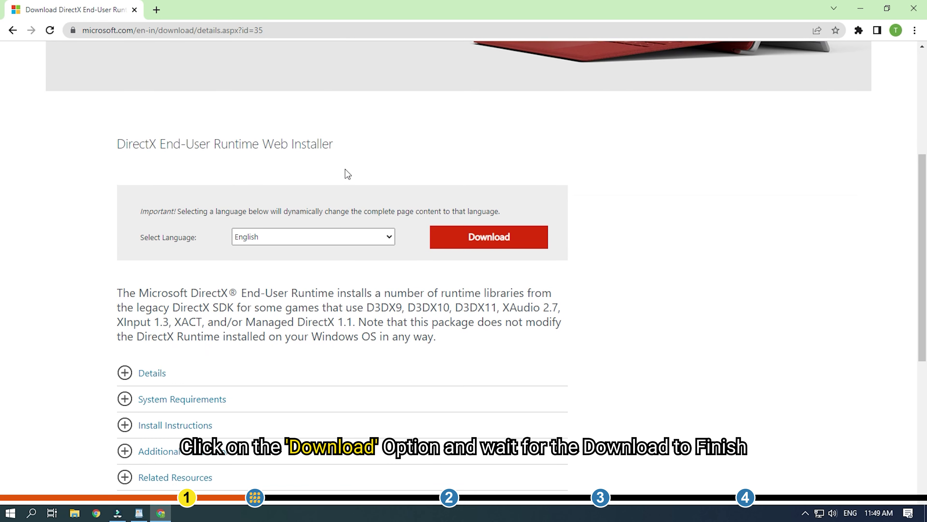
{"action": "scroll", "coordinate": [596, 170], "scroll_direction": "down", "scroll_amount": 1}
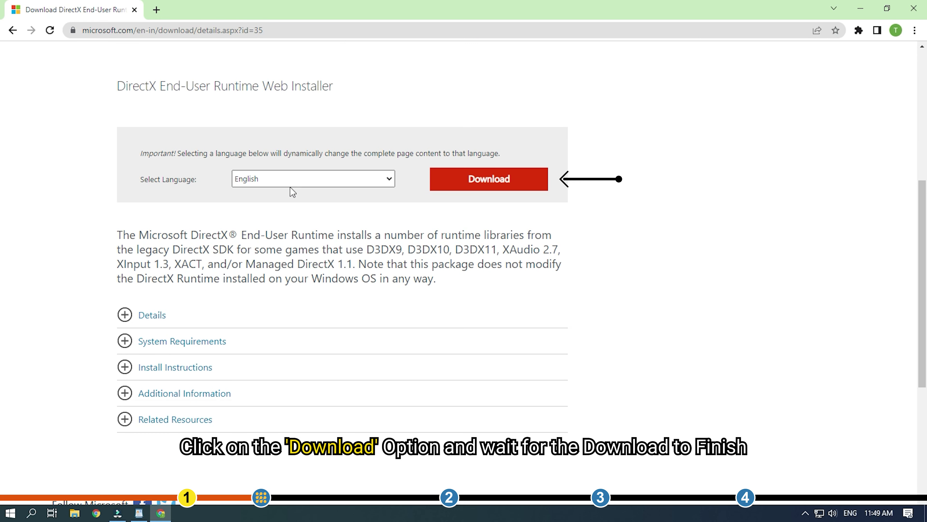
{"action": "left_click", "coordinate": [523, 187]}
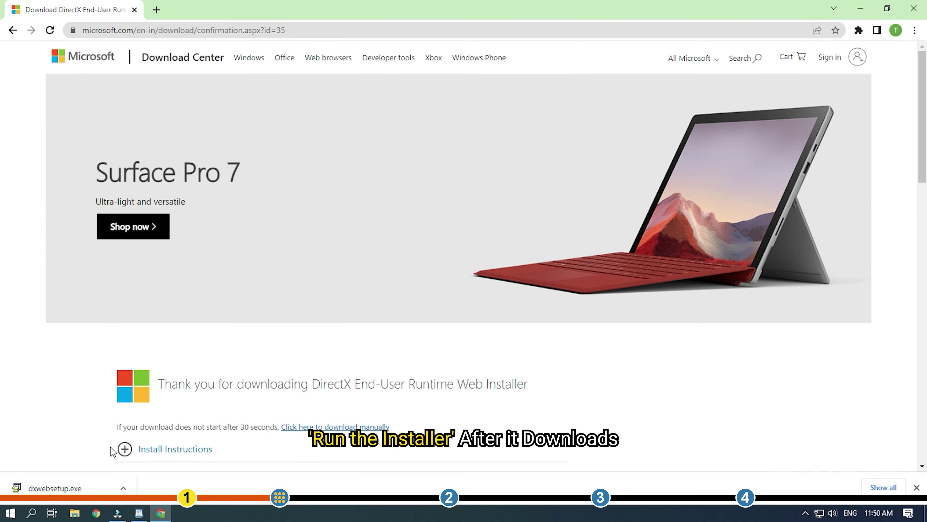
{"action": "right_click", "coordinate": [63, 491]}
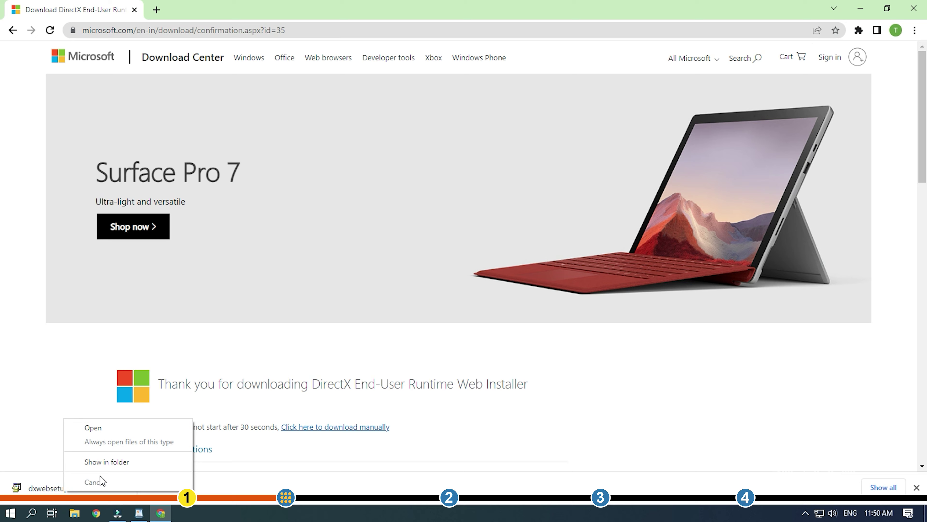
Run dxwebsetup.exe, accept the licence, skip the Bing Bar offer and install the runtime components
{"action": "left_click", "coordinate": [93, 427]}
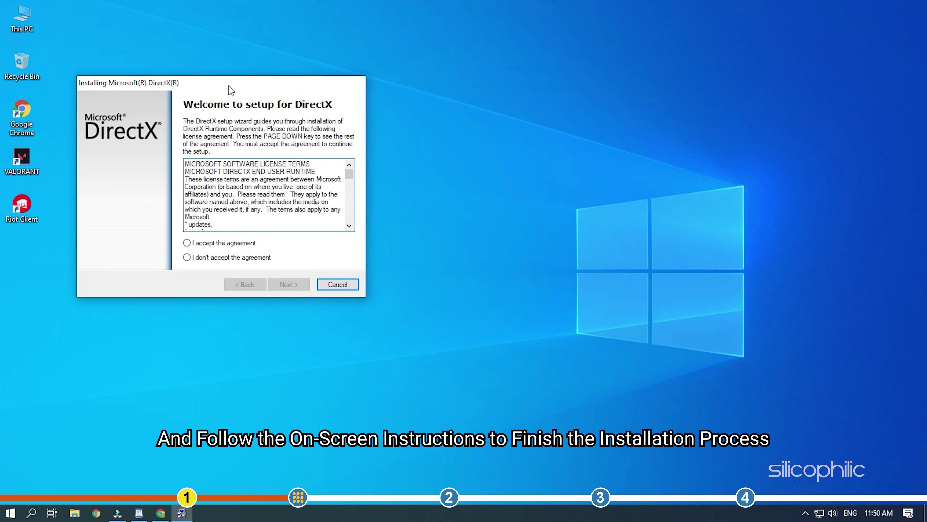
{"action": "left_click_drag", "start_coordinate": [229, 84], "coordinate": [400, 70]}
{"action": "left_click", "coordinate": [358, 228]}
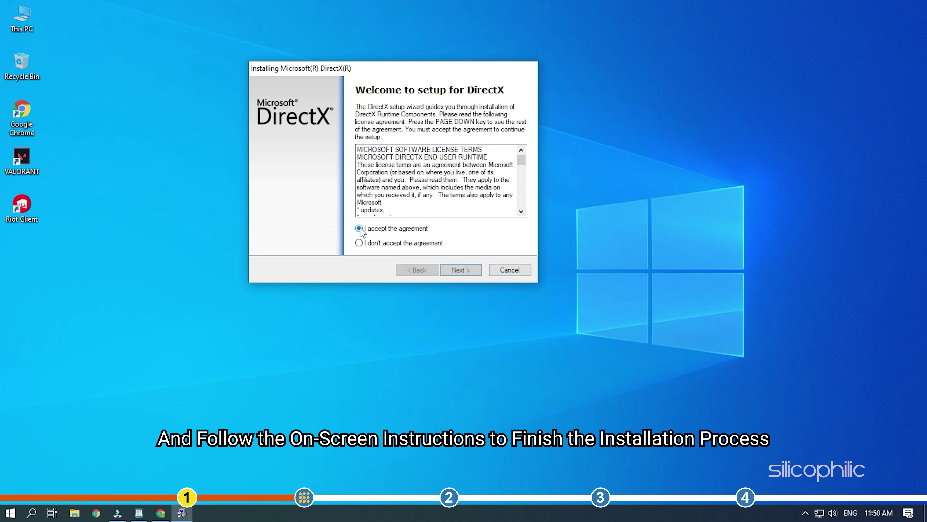
{"action": "left_click", "coordinate": [462, 273]}
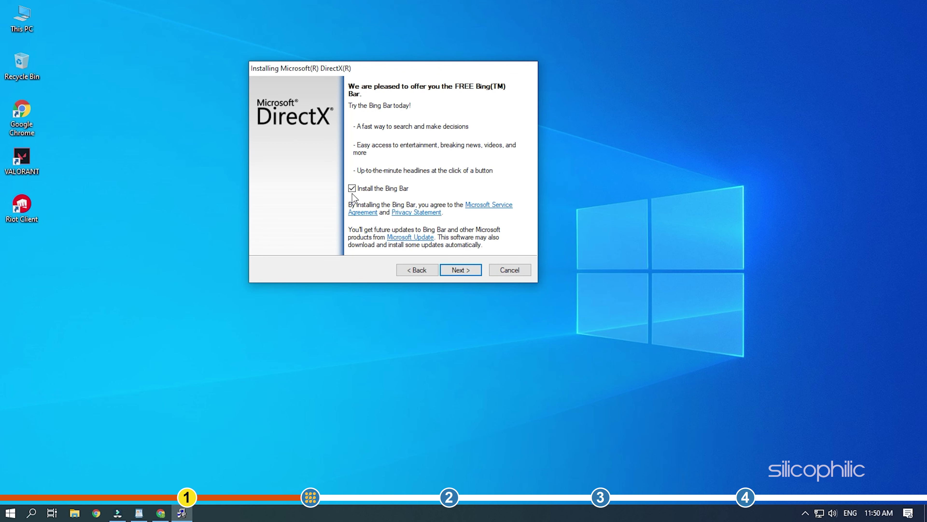
{"action": "left_click", "coordinate": [460, 270]}
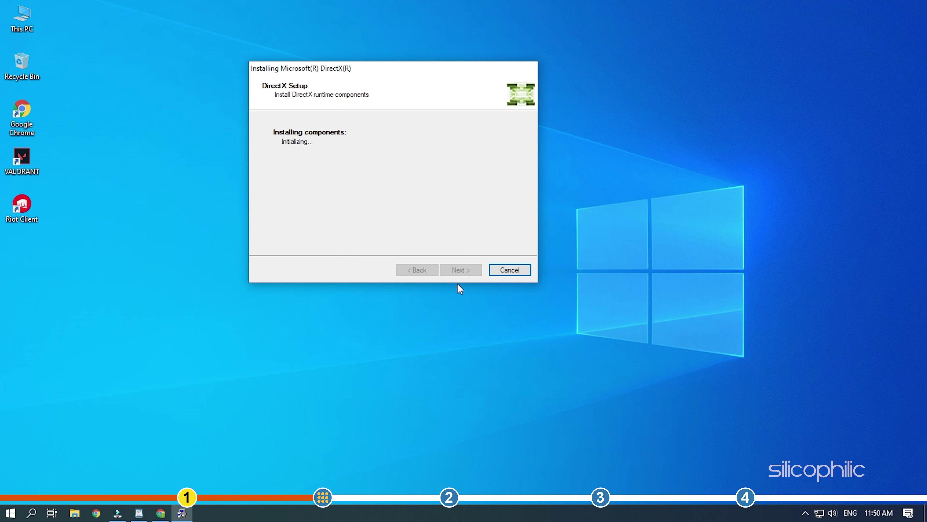
{"action": "left_click", "coordinate": [465, 270]}
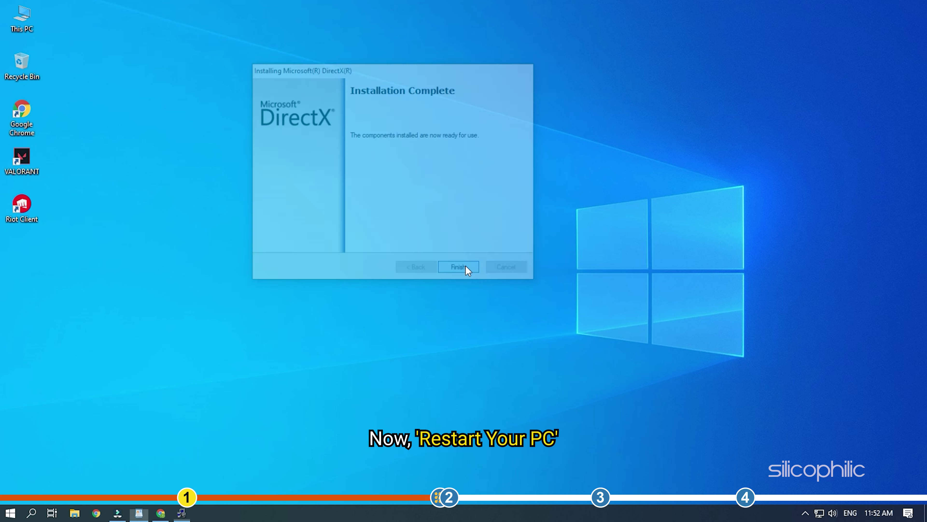
Finish the DirectX installer from its Installation Complete page
{"action": "left_click", "coordinate": [458, 267]}
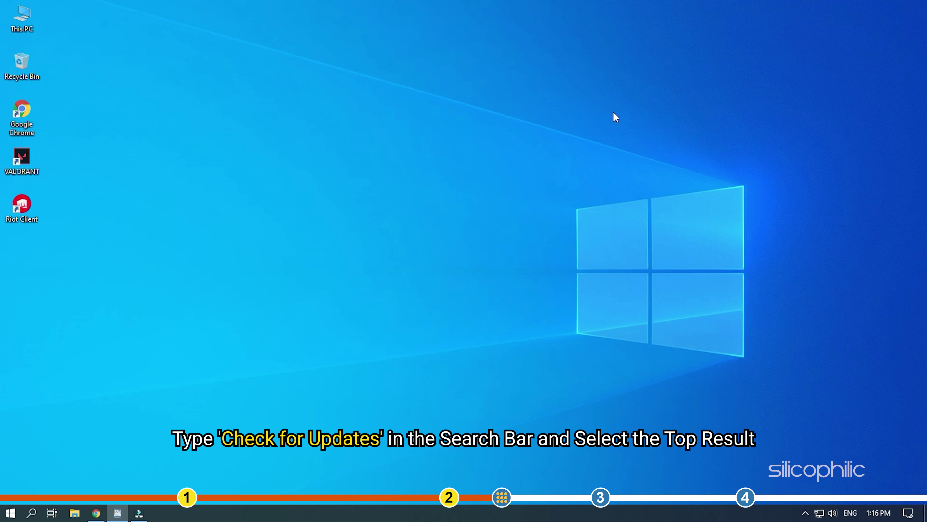
Search Windows for 'check for updates' and open the Windows Update settings page
{"action": "left_click", "coordinate": [31, 513]}
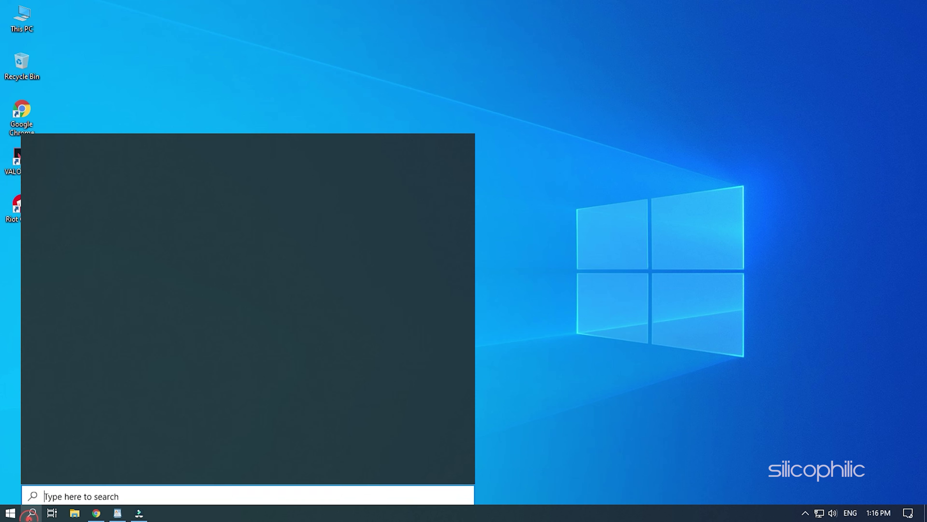
{"action": "type", "text": "chec"}
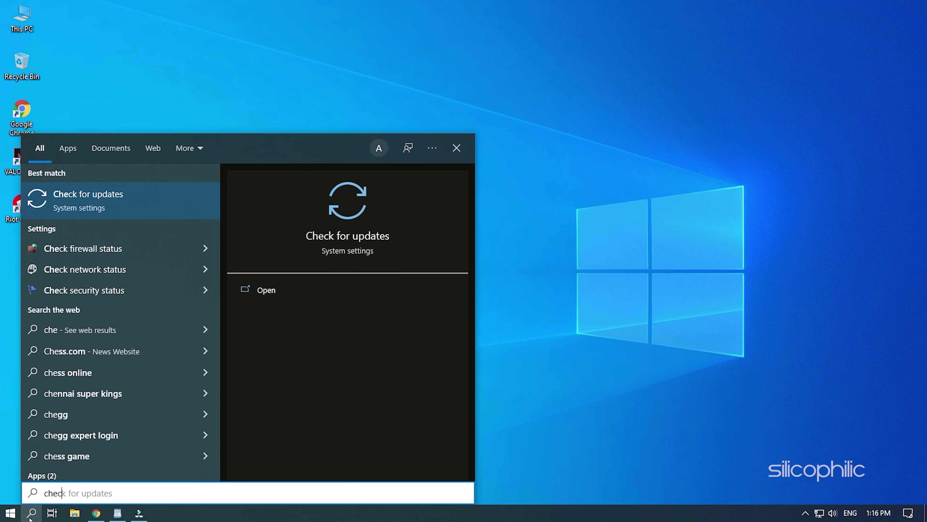
{"action": "type", "text": "k for up"}
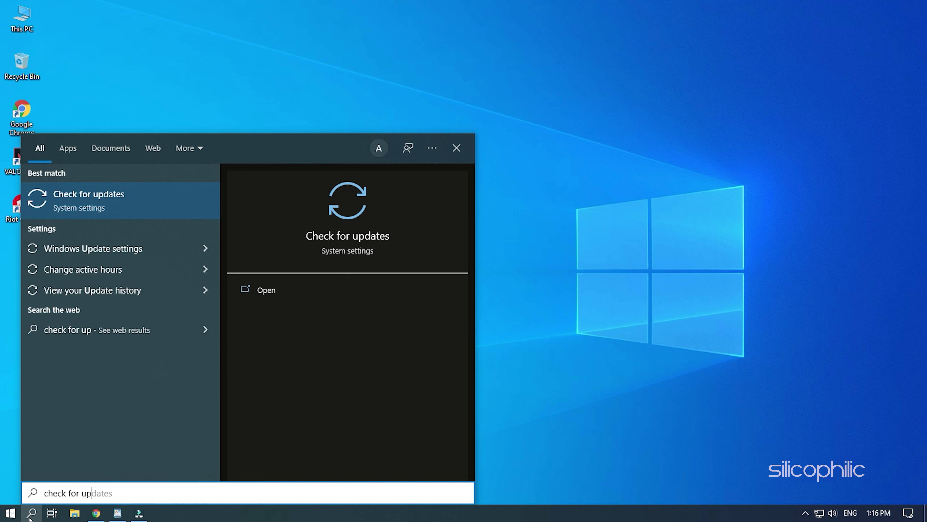
{"action": "type", "text": "dates"}
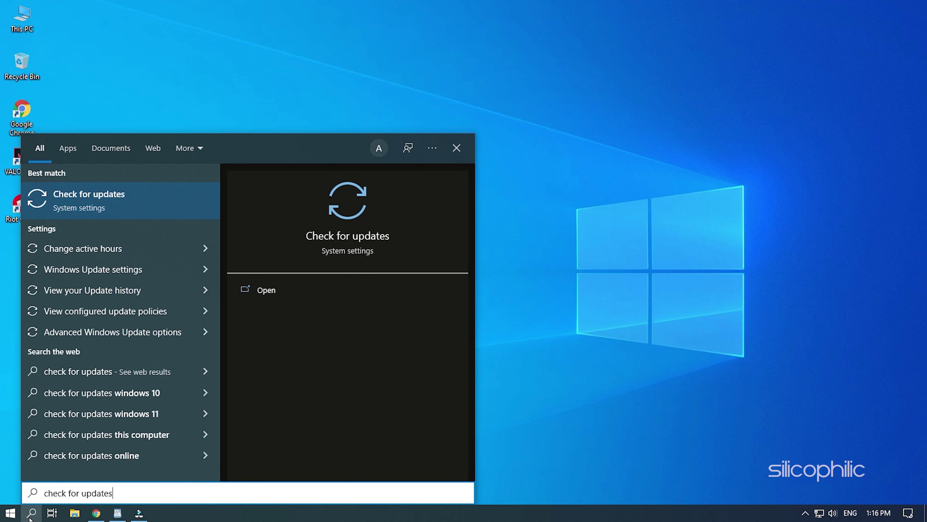
{"action": "left_click", "coordinate": [128, 201]}
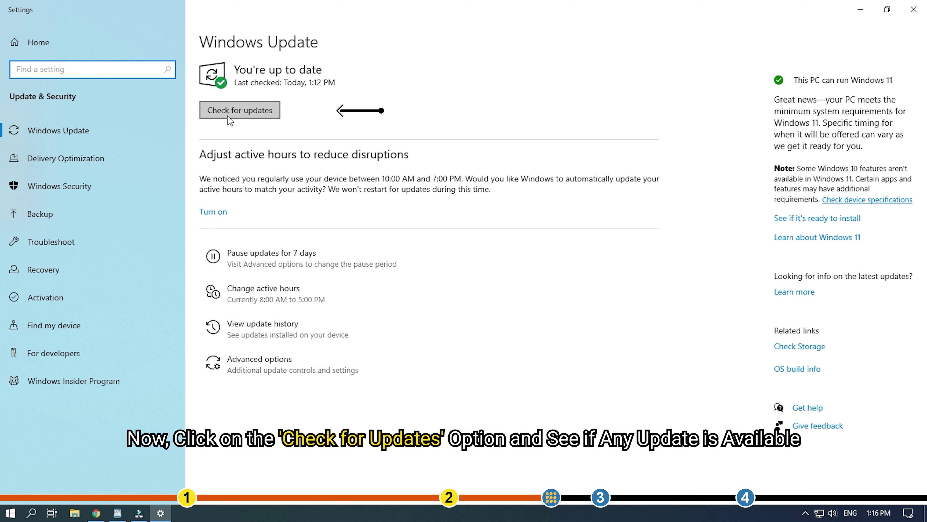
Check Windows Update for new updates
{"action": "left_click", "coordinate": [244, 118]}
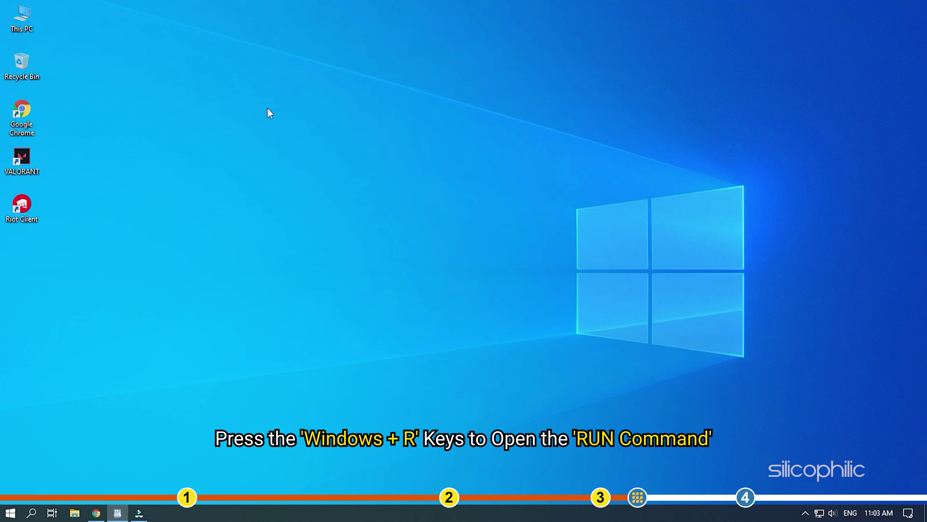
Launch services.msc from the Run box and open the vgc service's Properties
{"action": "key", "text": "super+r"}
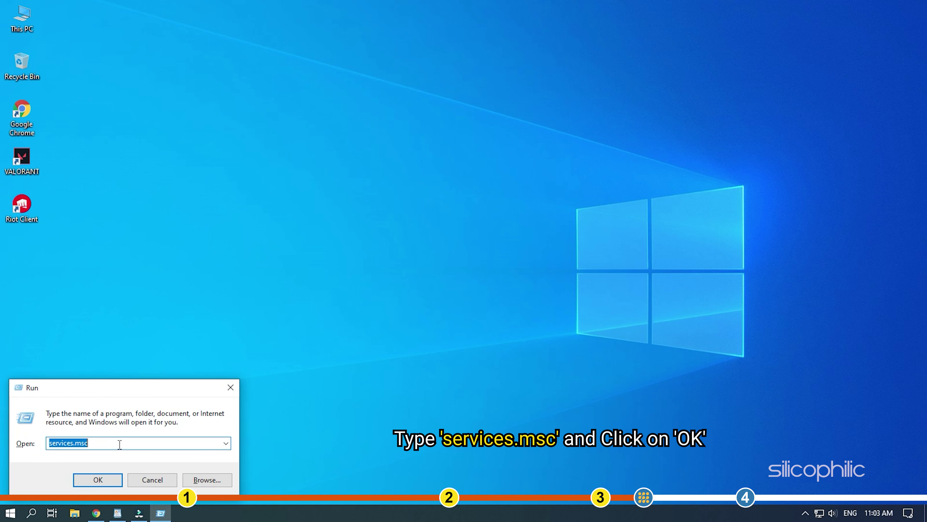
{"action": "left_click", "coordinate": [119, 444]}
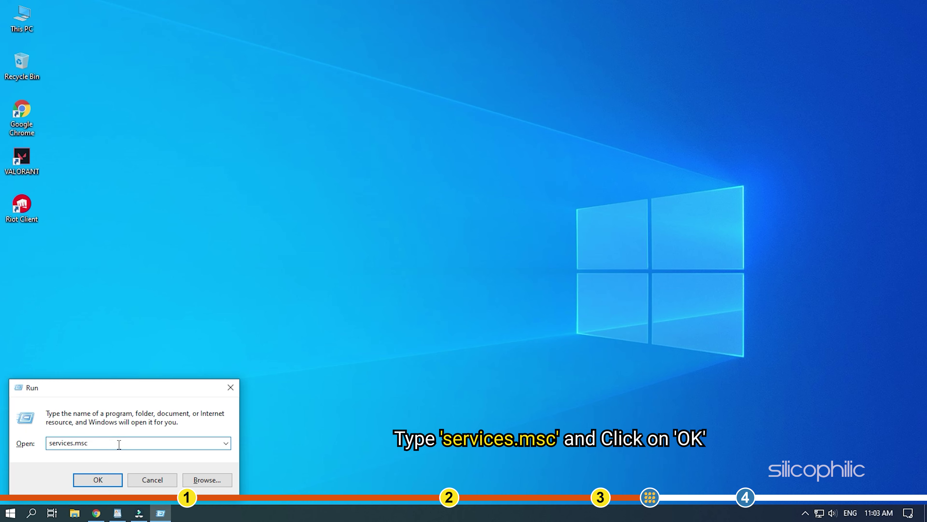
{"action": "left_click", "coordinate": [111, 479]}
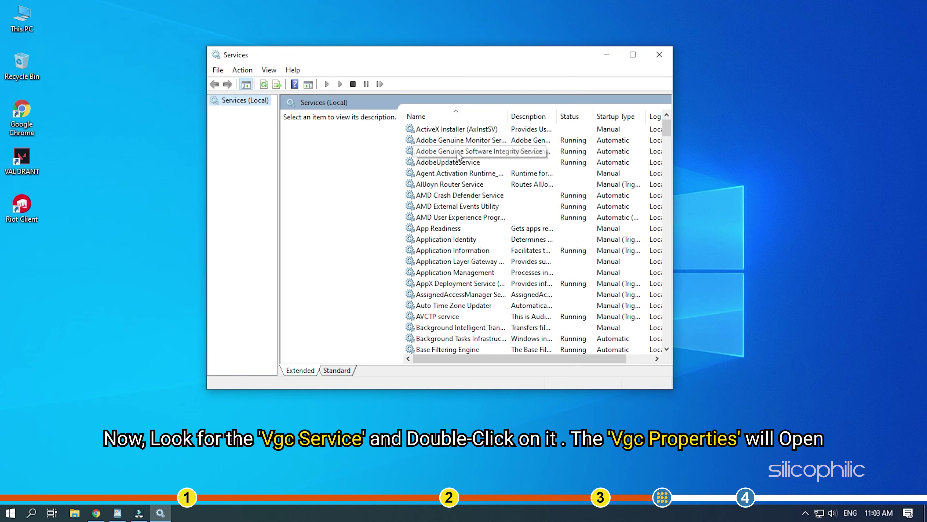
{"action": "left_click", "coordinate": [436, 134]}
{"action": "key", "text": "v"}
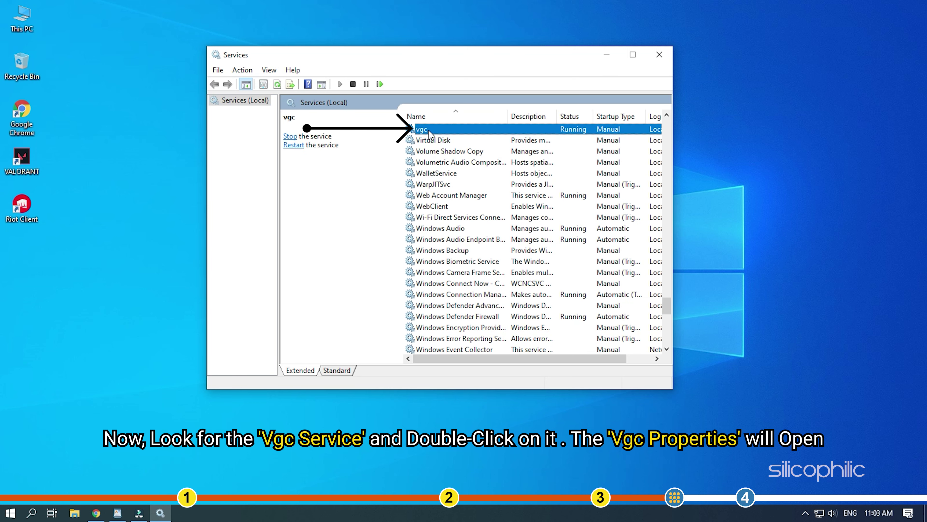
{"action": "double_click", "coordinate": [431, 130]}
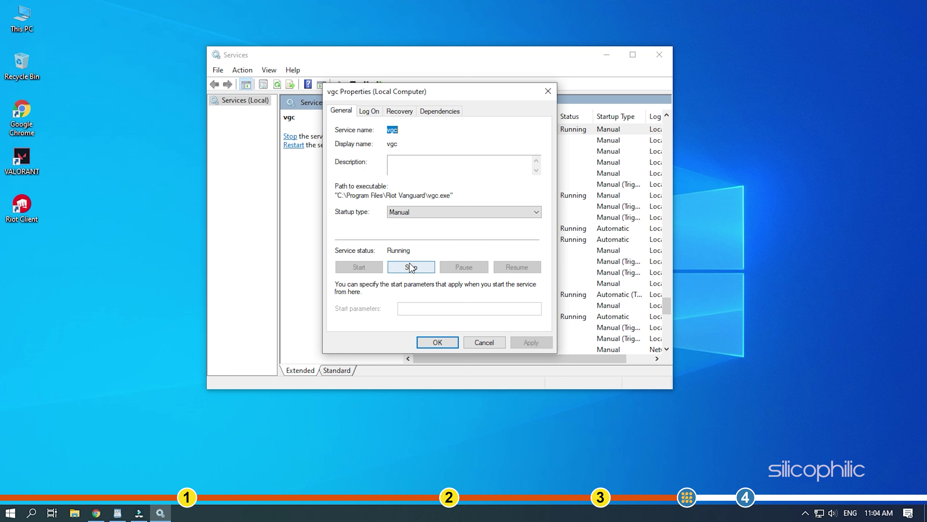
Stop vgc, set its startup type to Automatic, start it again and save the change
{"action": "left_click", "coordinate": [413, 269]}
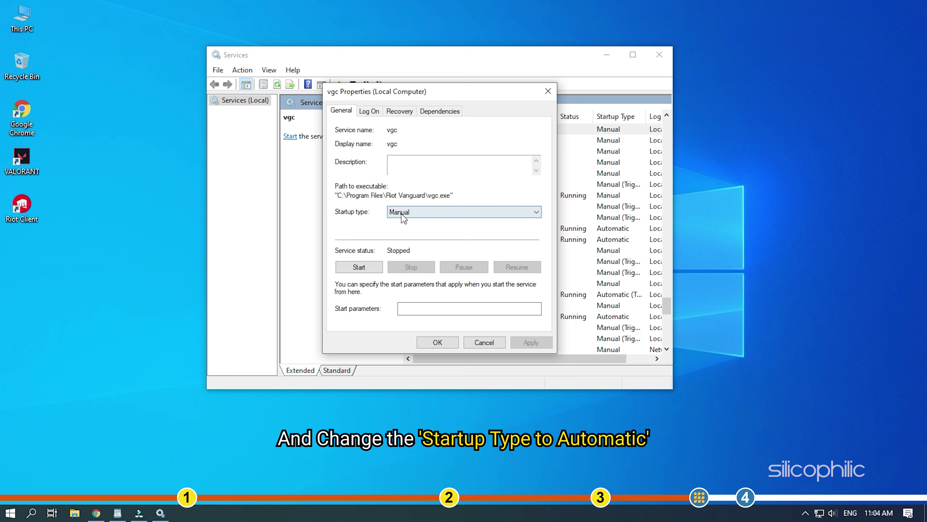
{"action": "left_click", "coordinate": [460, 213]}
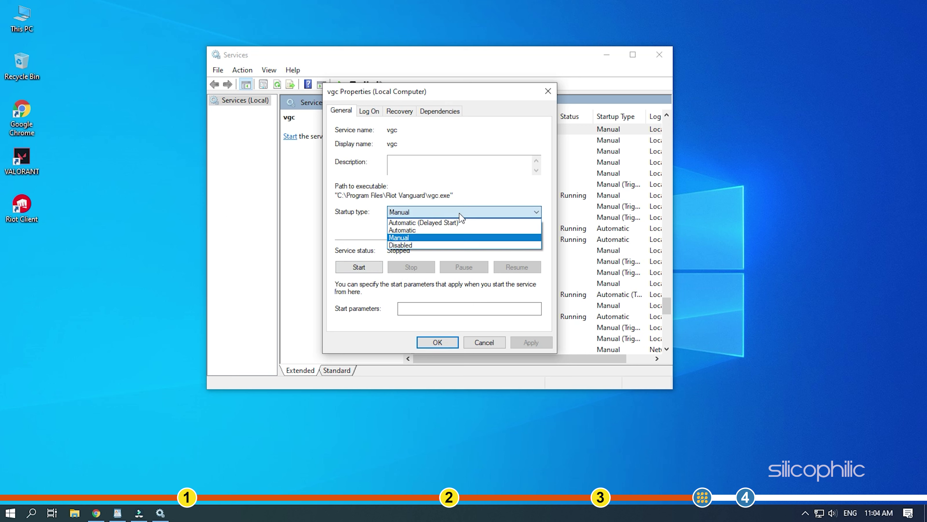
{"action": "left_click", "coordinate": [425, 232]}
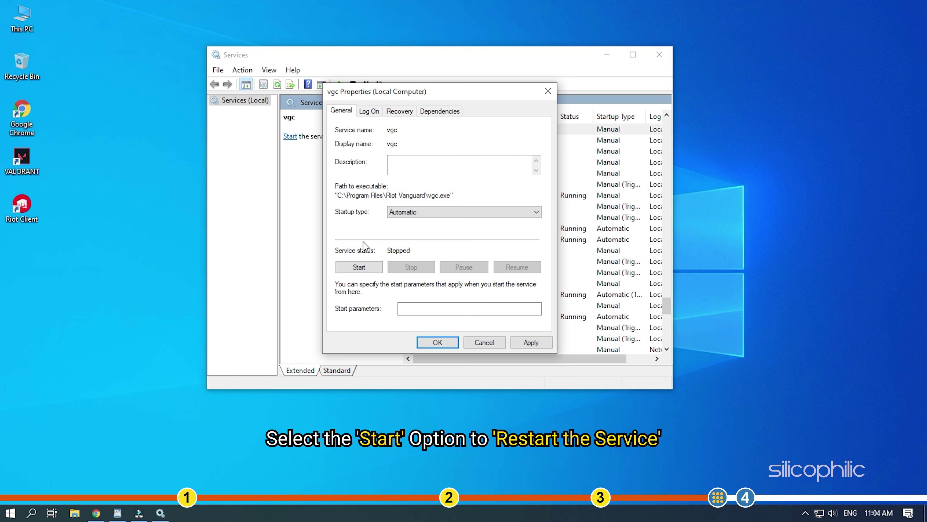
{"action": "left_click", "coordinate": [343, 264]}
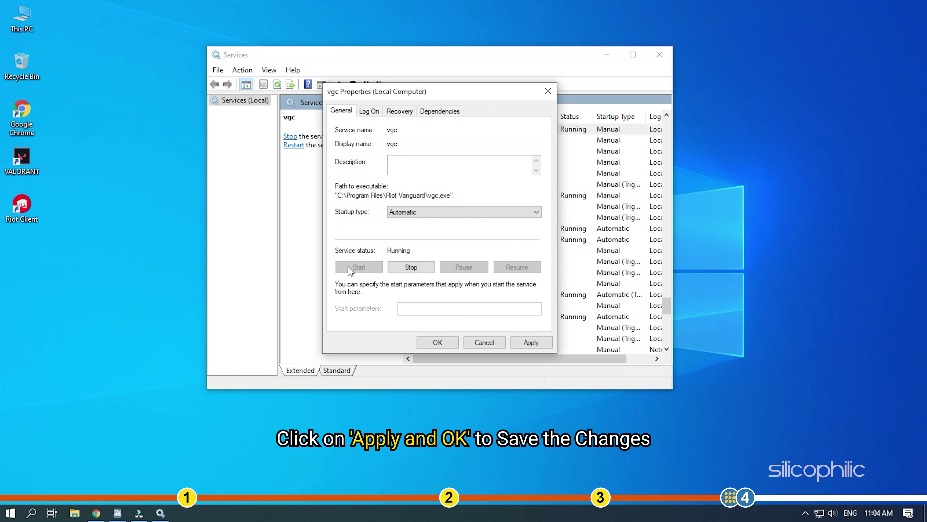
{"action": "left_click", "coordinate": [544, 342]}
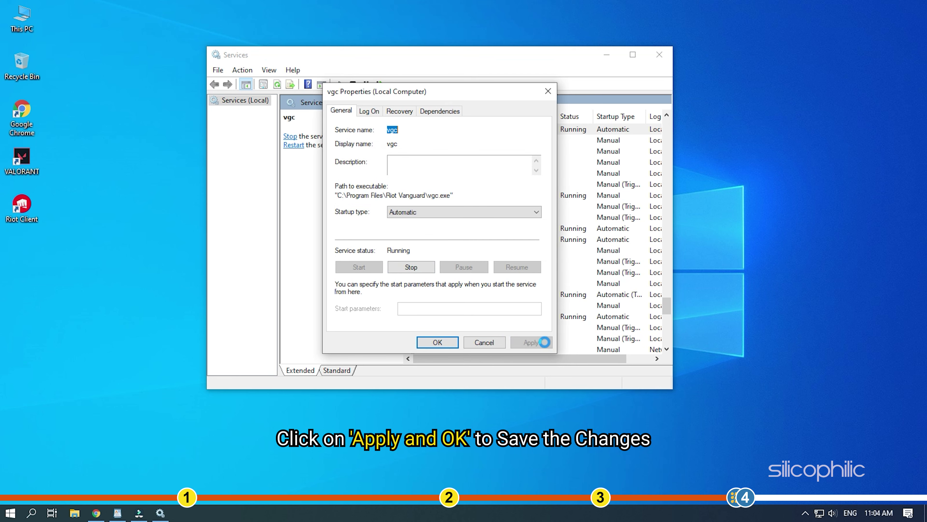
{"action": "left_click", "coordinate": [451, 344]}
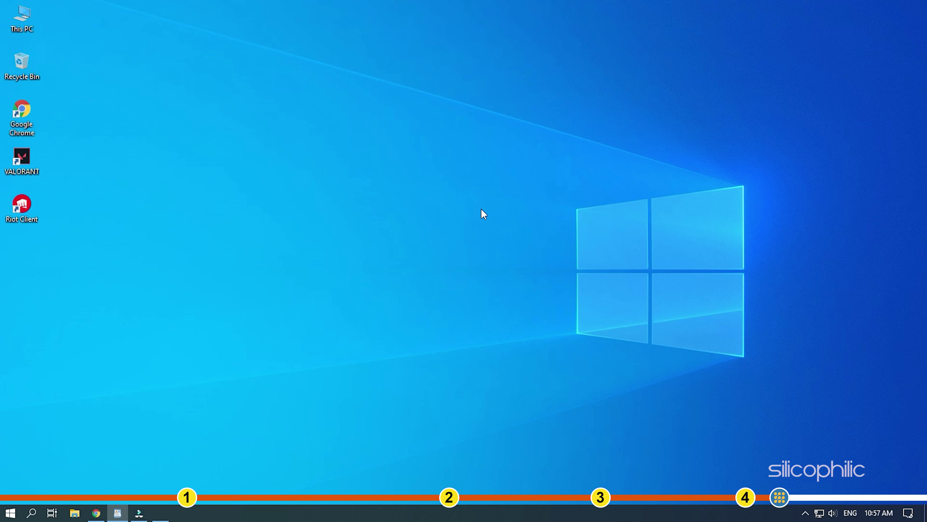
Run devmgmt.msc from the Run box to launch Device Manager
{"action": "key", "text": "super+r"}
{"action": "left_click", "coordinate": [110, 442]}
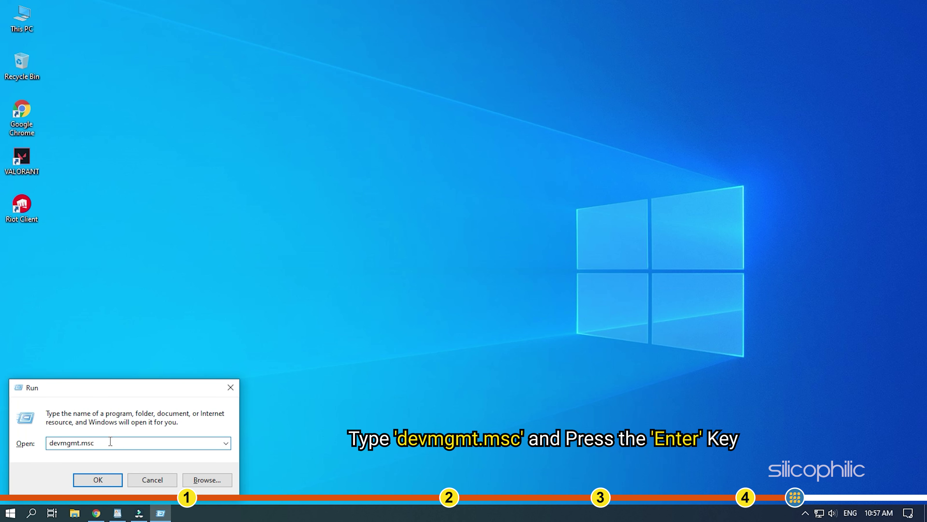
{"action": "left_click", "coordinate": [99, 479]}
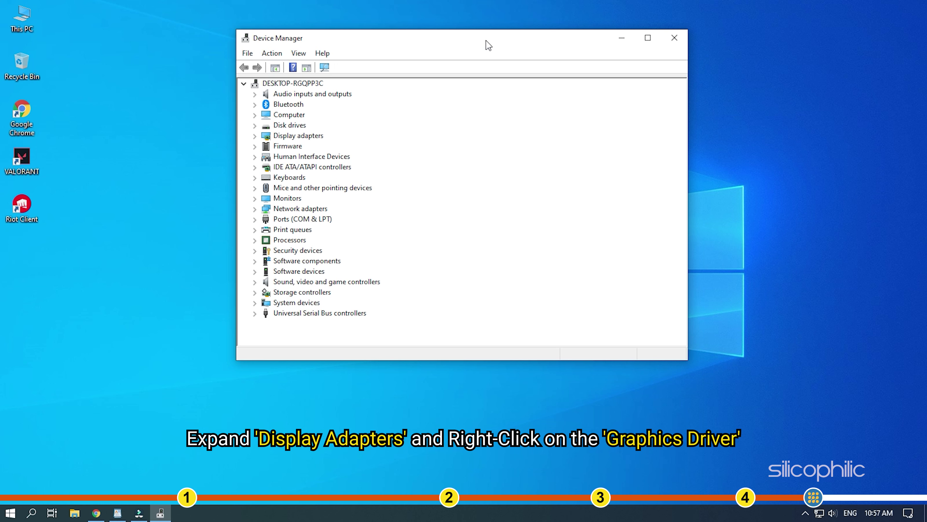
Update the AMD Radeon(TM) RX Vega 11 Graphics driver using an automatic driver search
{"action": "left_click", "coordinate": [255, 135]}
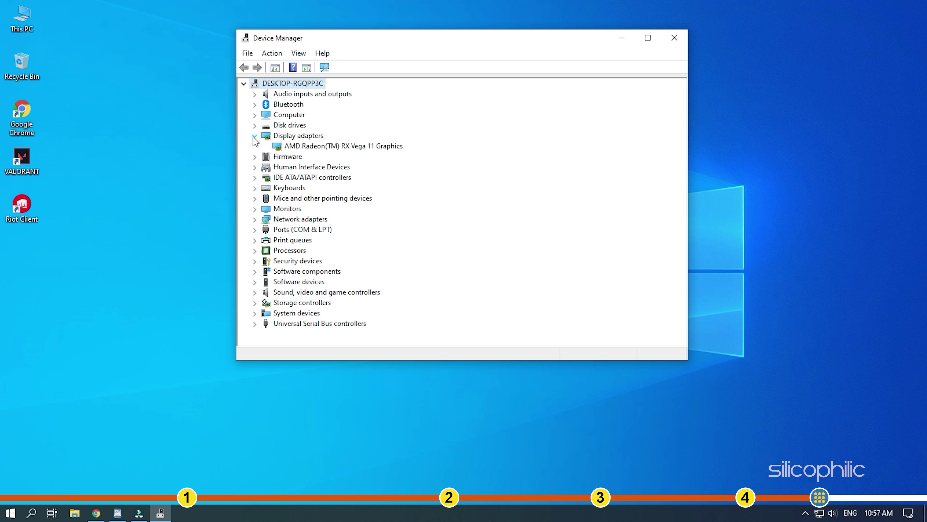
{"action": "left_click", "coordinate": [290, 145]}
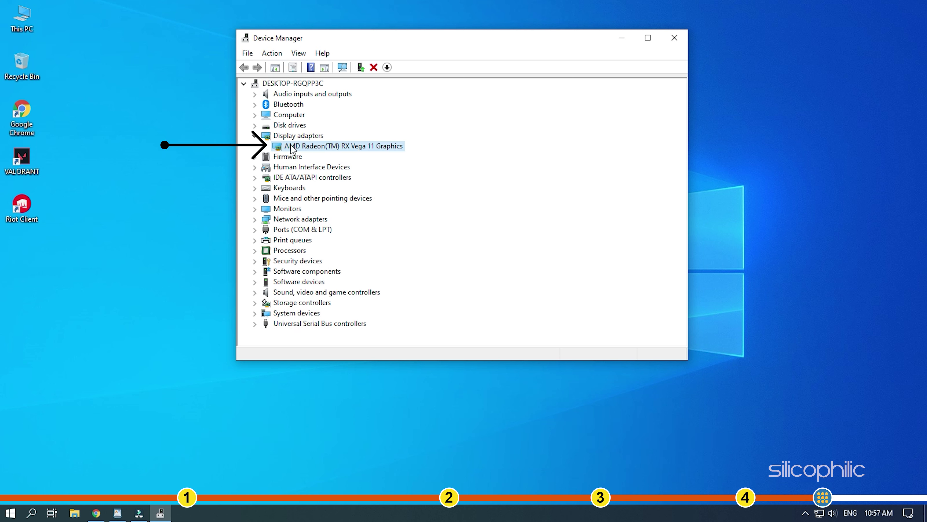
{"action": "right_click", "coordinate": [369, 149]}
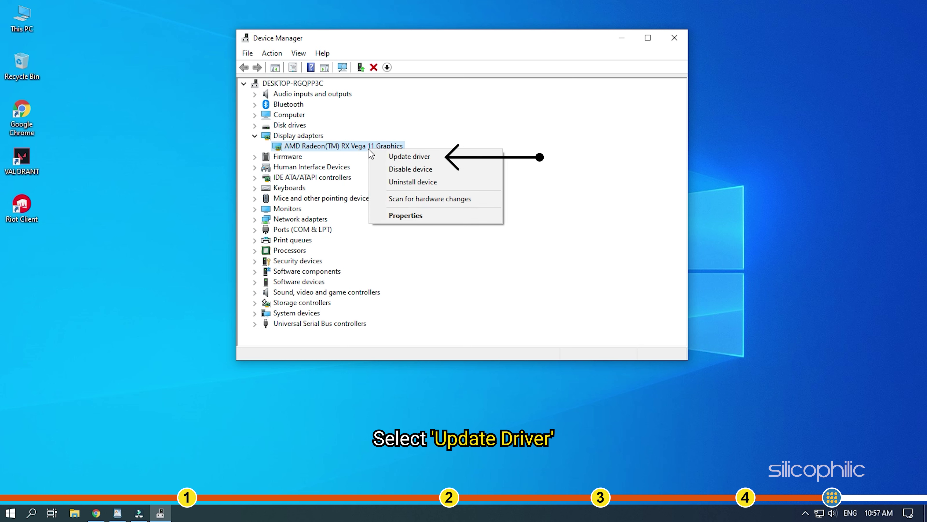
{"action": "left_click", "coordinate": [426, 156]}
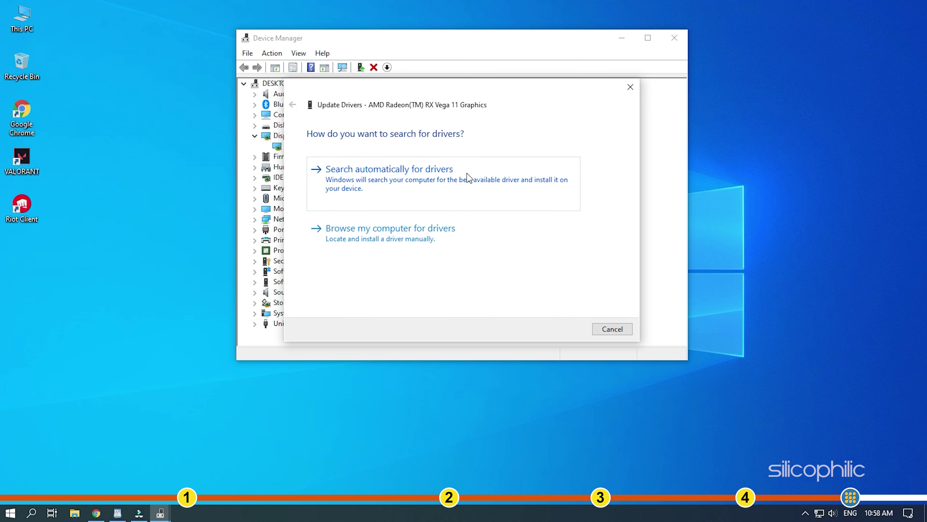
{"action": "left_click", "coordinate": [466, 173]}
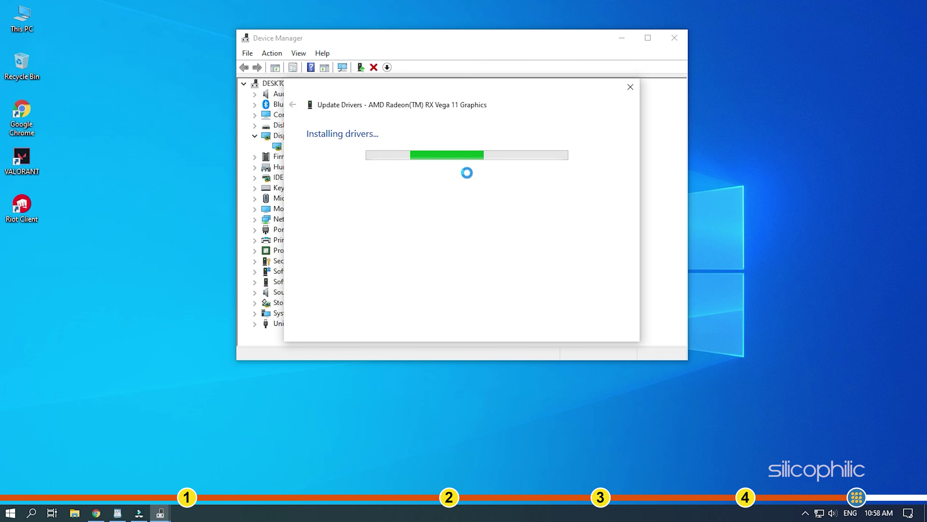